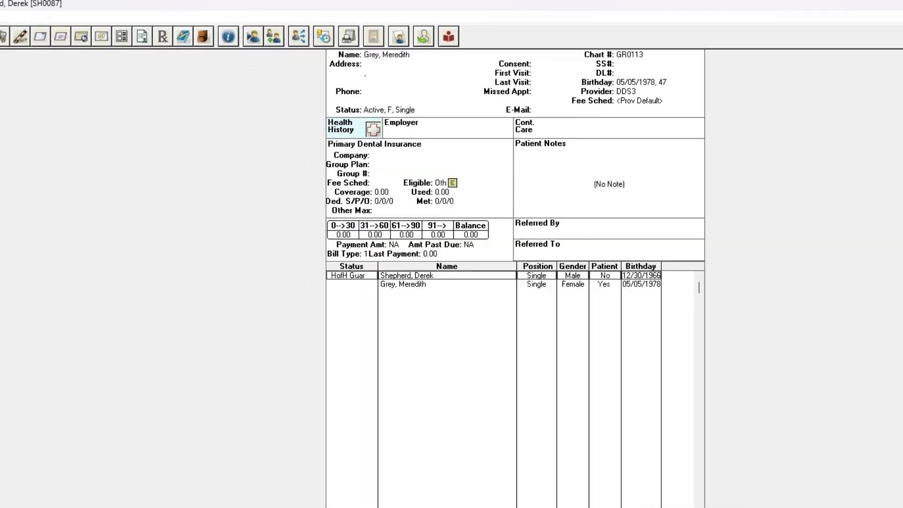
Step: Select the 9:00 OP-2 appointment in the schedule and open the patient's health history
click(632, 505)
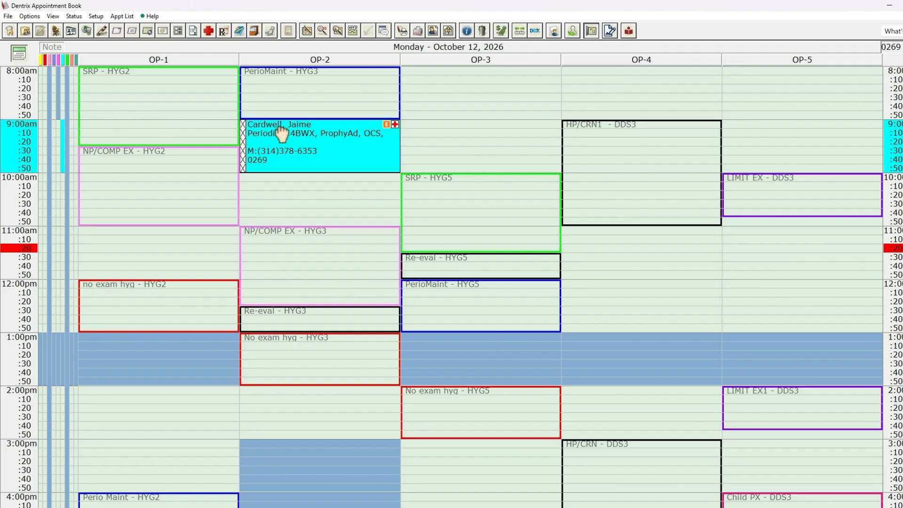
click(281, 129)
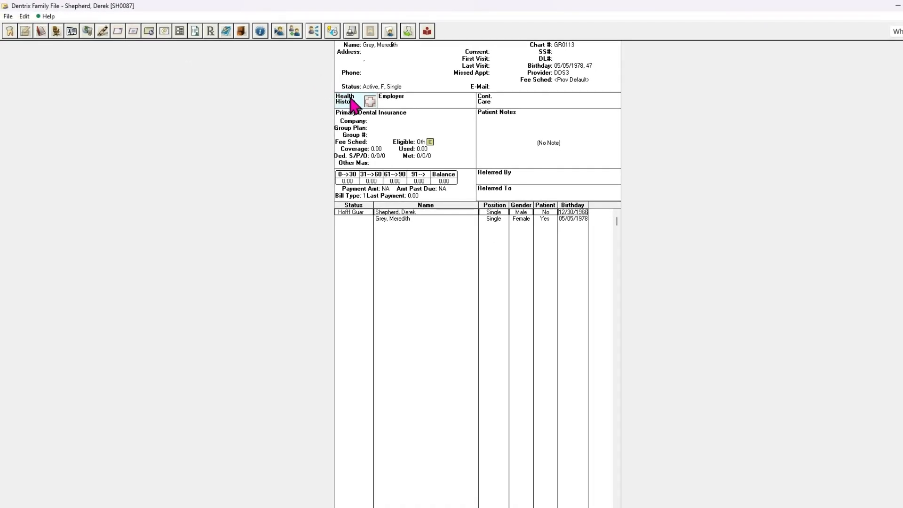
click(360, 103)
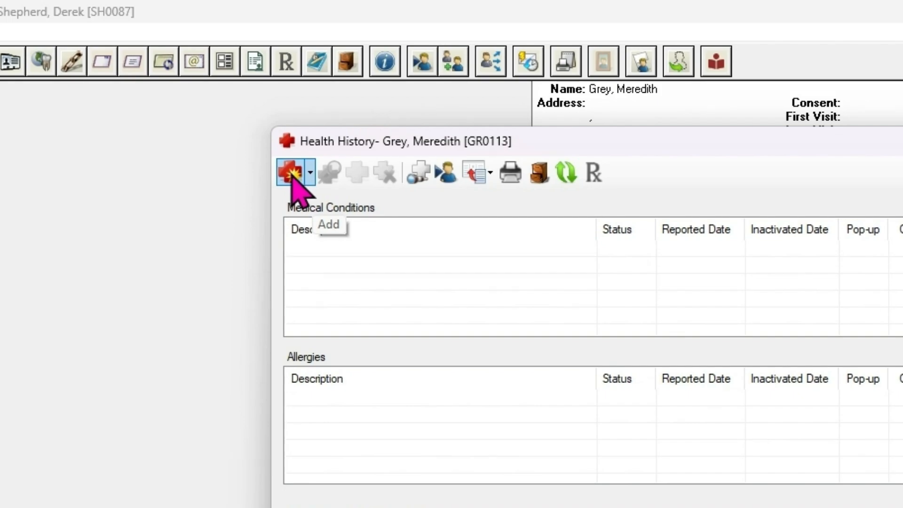
Step: Open Health History Setup from the full medical condition list under Add > Medical Condition
click(292, 174)
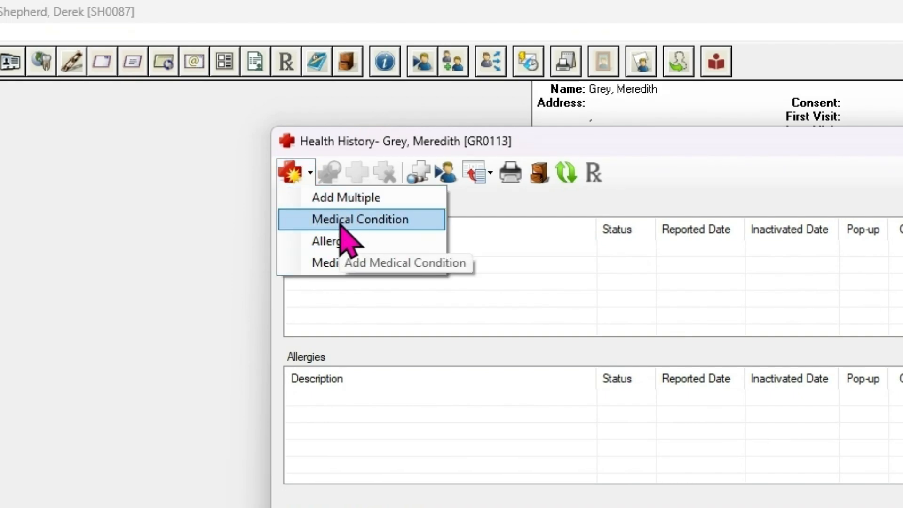
click(360, 222)
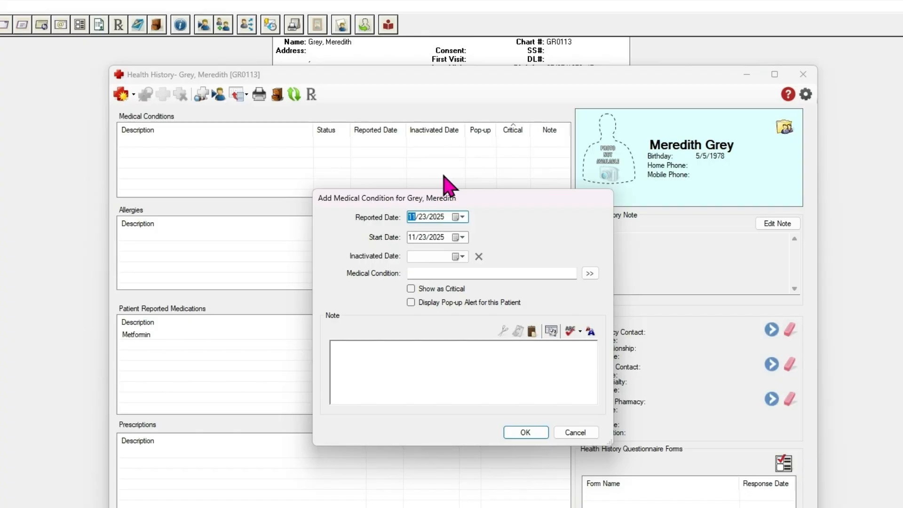
click(590, 273)
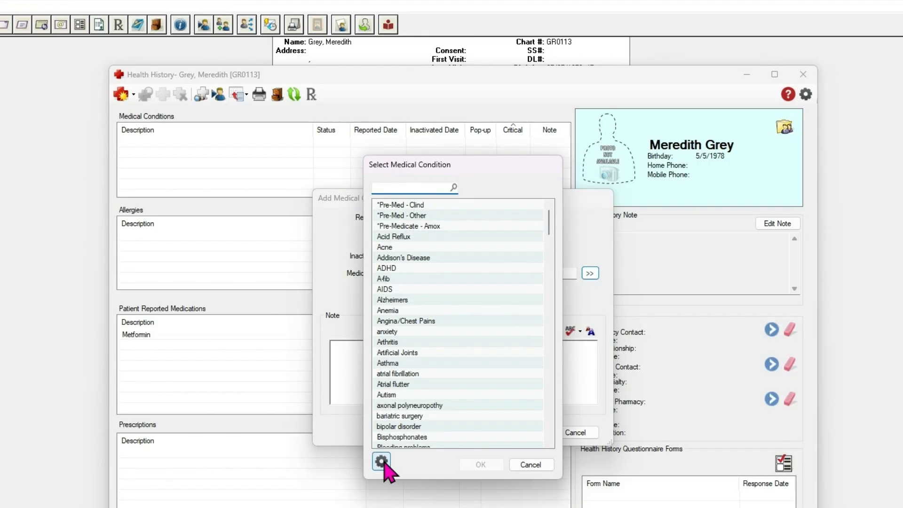
click(381, 462)
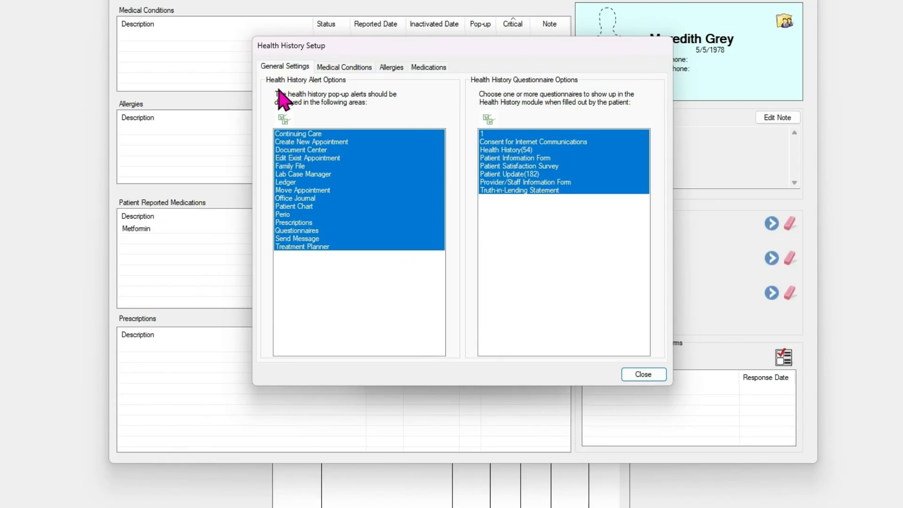
Step: Review the Medical Conditions, Allergies and Medications master lists, ending on Medical Conditions
click(350, 70)
click(392, 69)
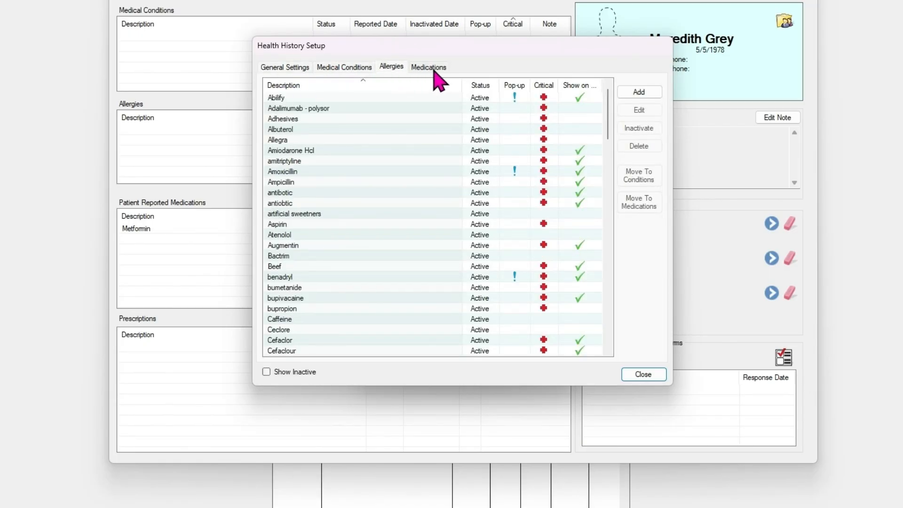
click(432, 69)
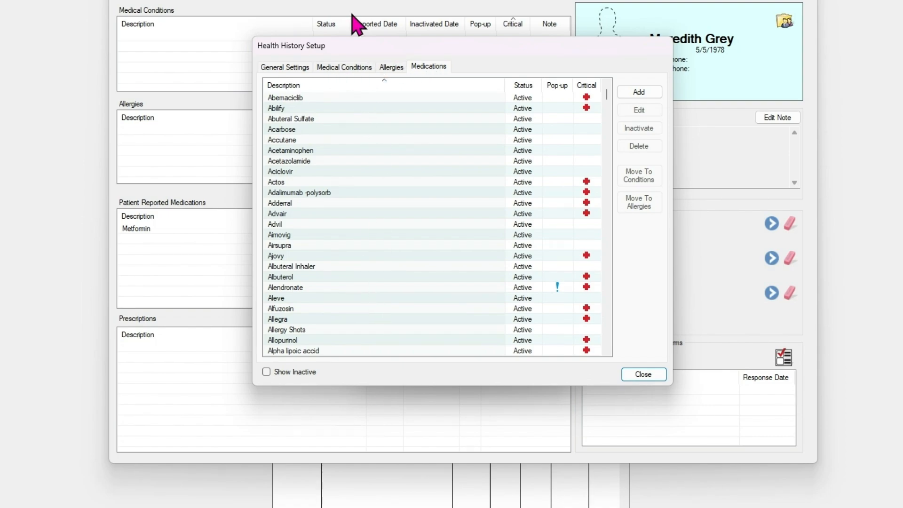
click(354, 67)
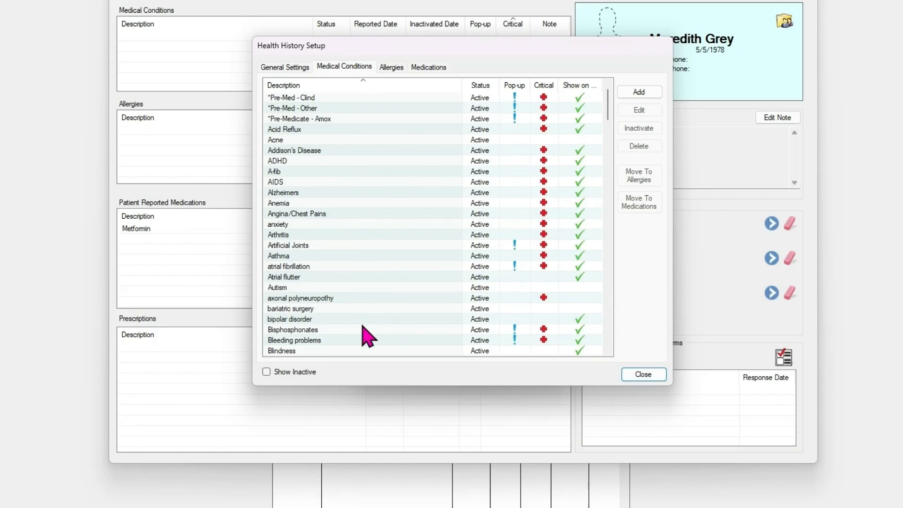
click(387, 69)
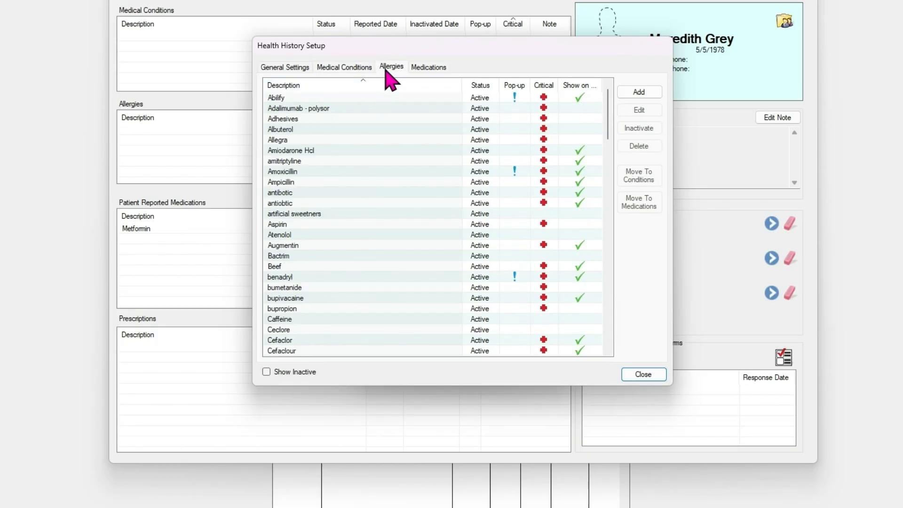
click(428, 68)
click(348, 67)
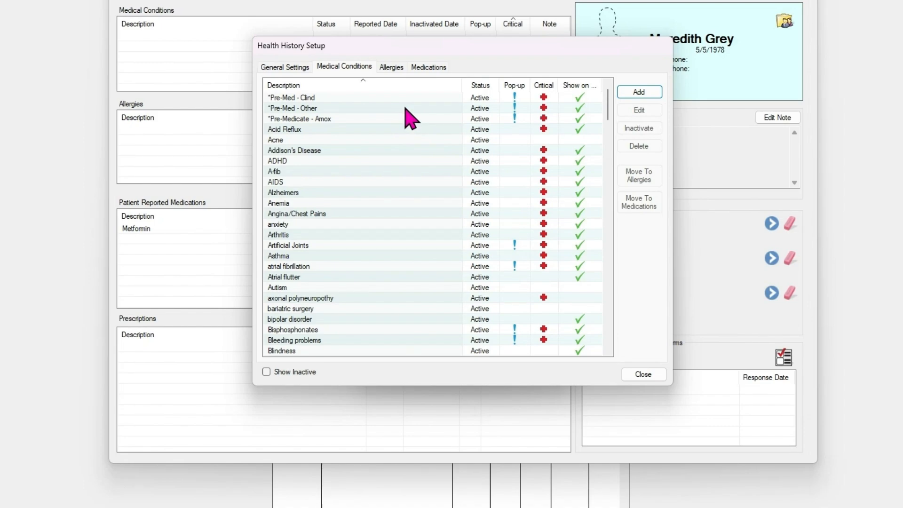
Step: Cancel a new medical condition and a new allergy unsaved, then close Health History Setup
click(640, 93)
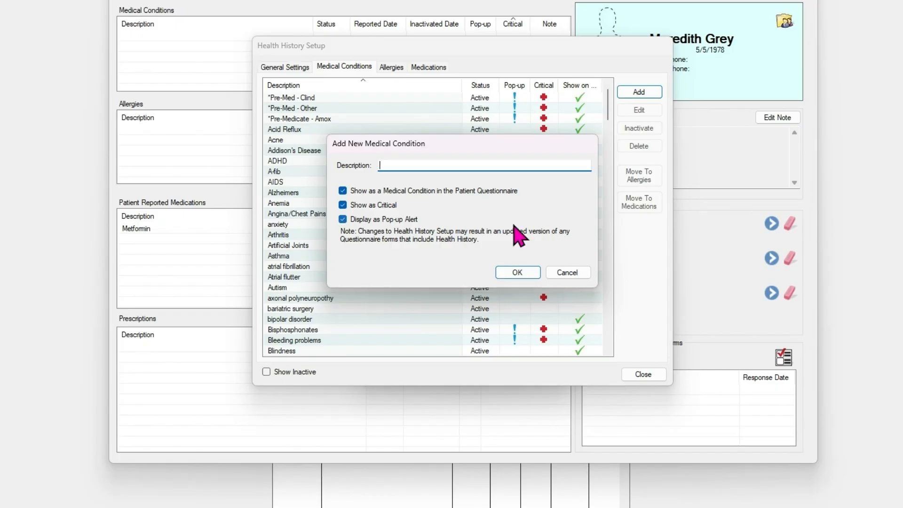
click(562, 272)
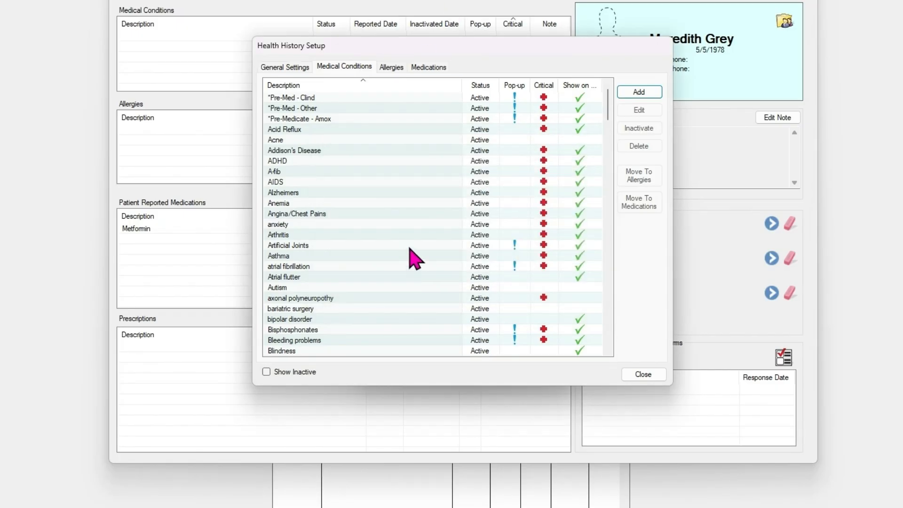
click(426, 68)
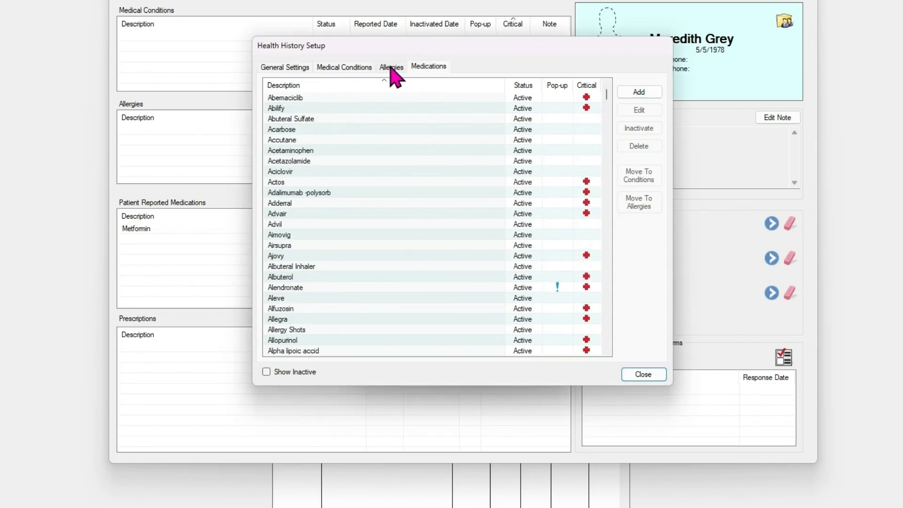
click(397, 68)
click(637, 92)
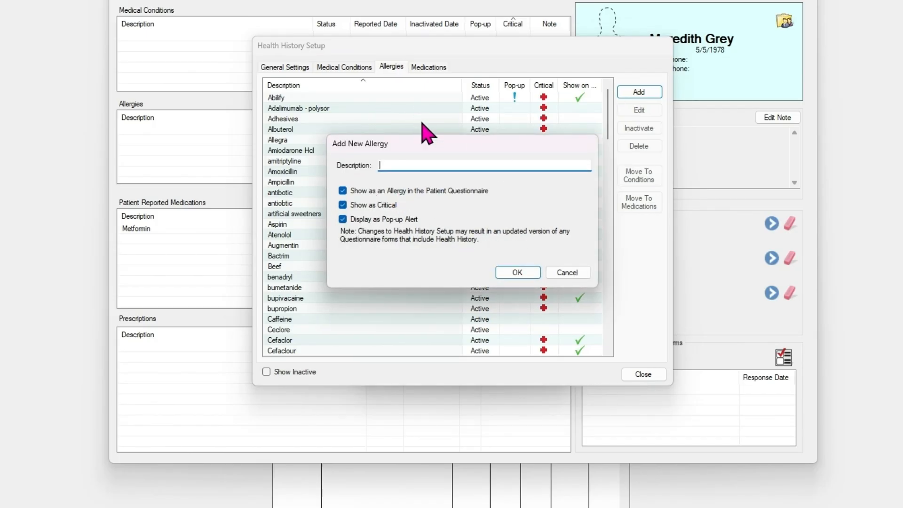
click(568, 273)
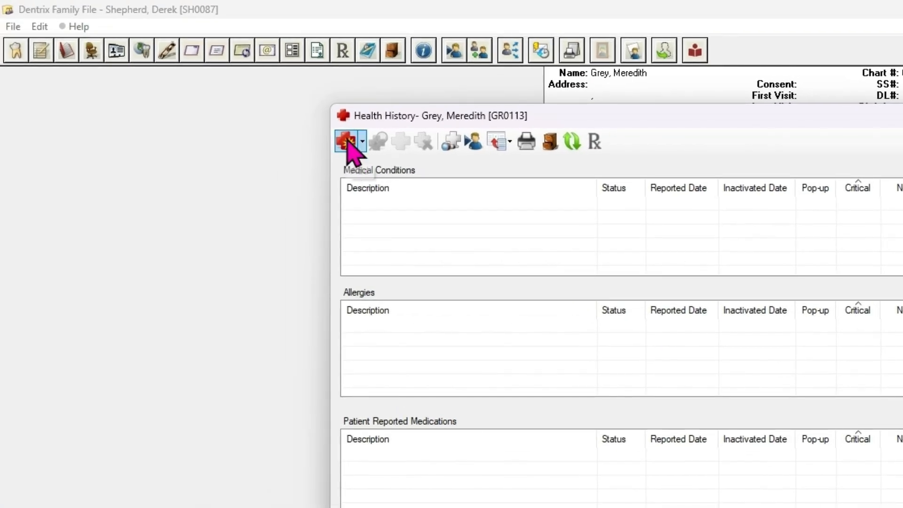
Step: Add Diabetes as a critical medical condition to the patient's health history
click(348, 141)
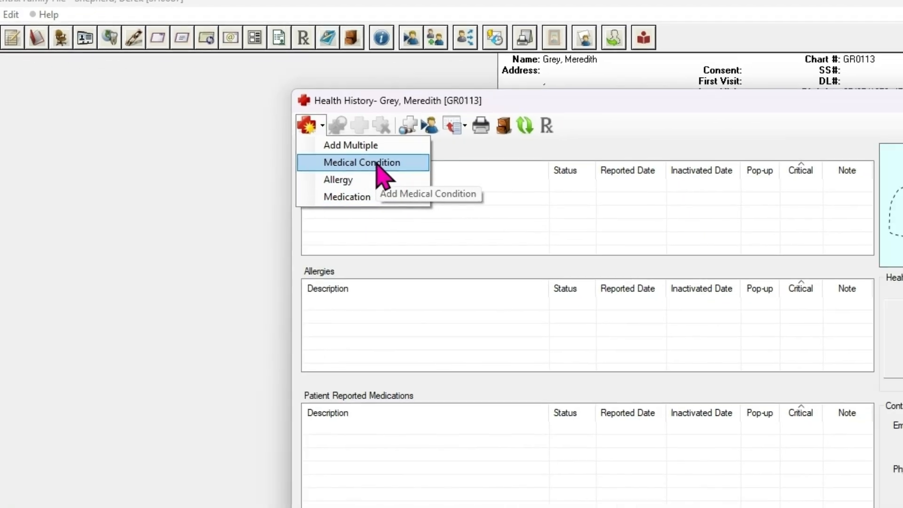
click(418, 181)
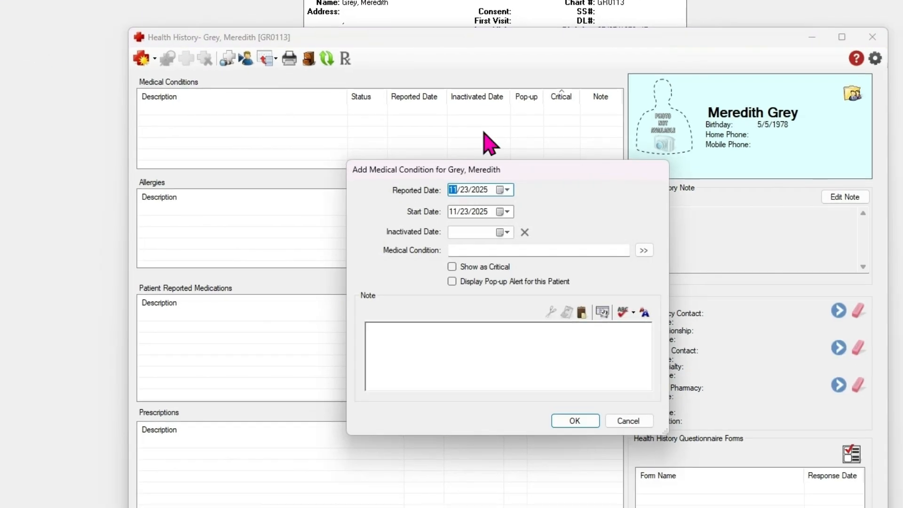
click(483, 250)
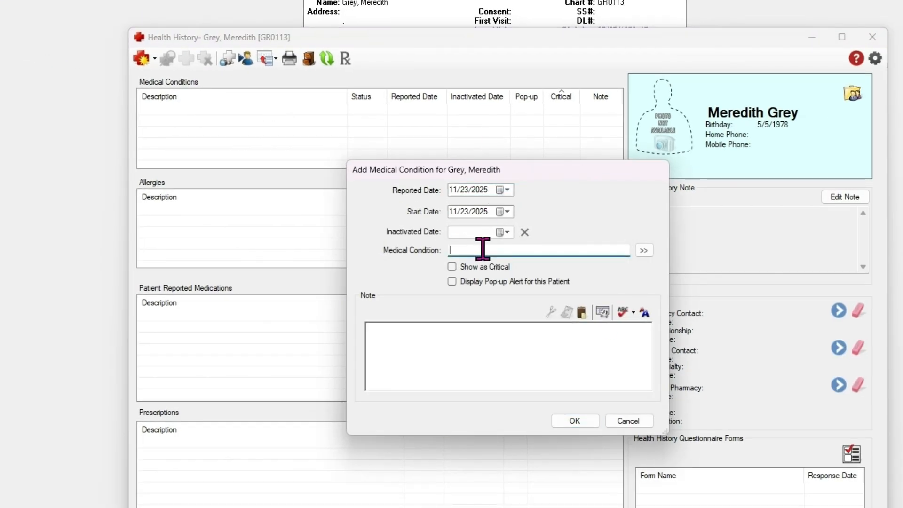
text(dia)
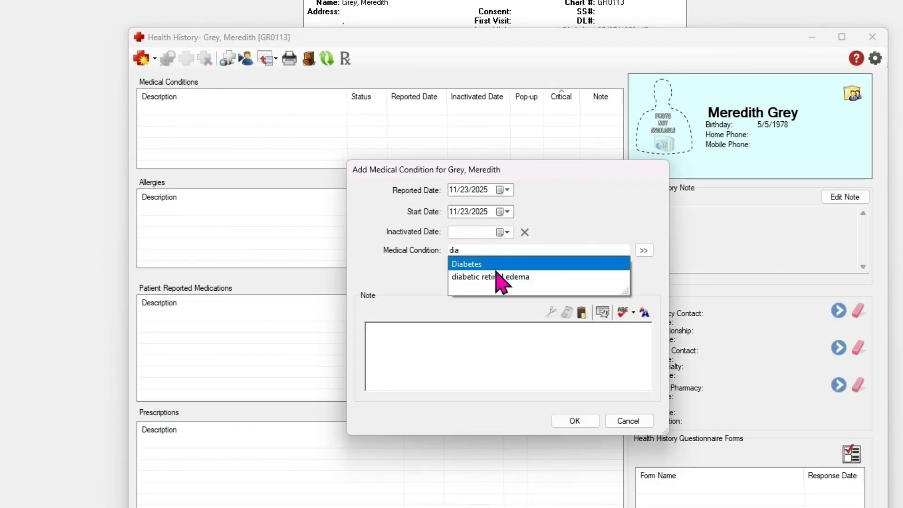
click(492, 264)
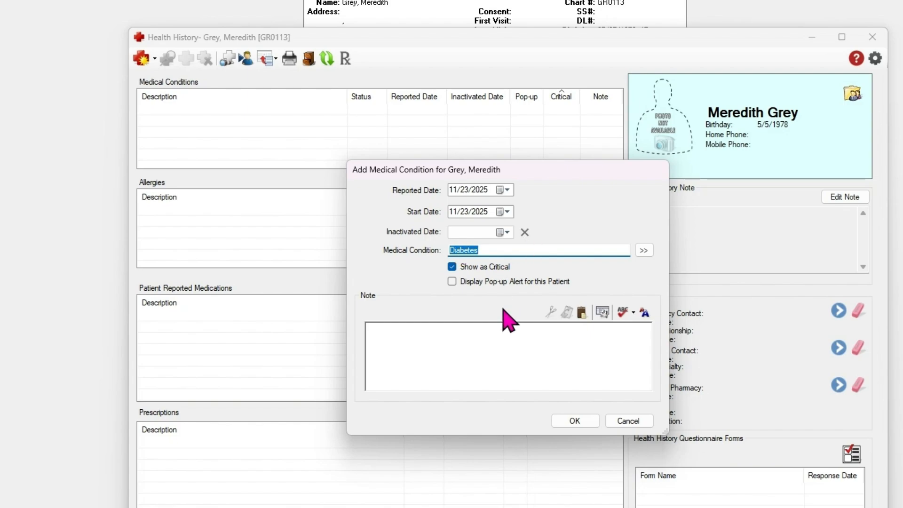
click(473, 354)
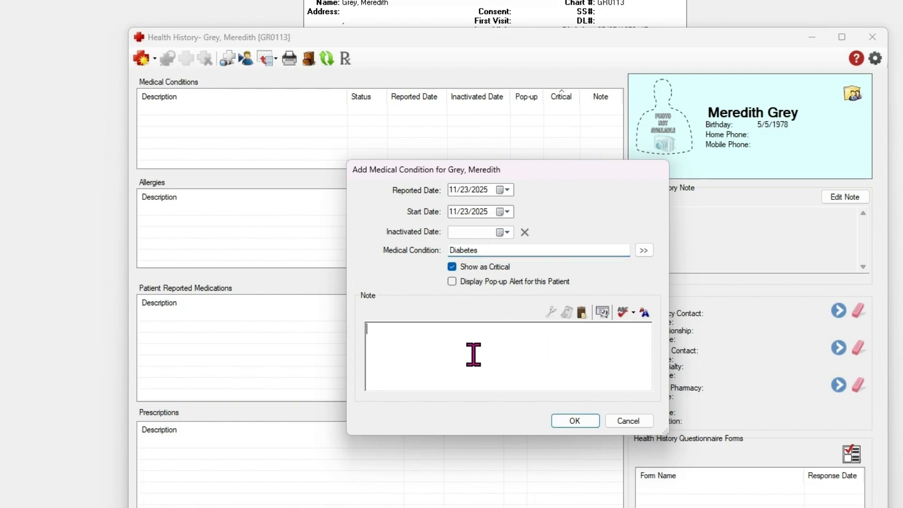
click(574, 421)
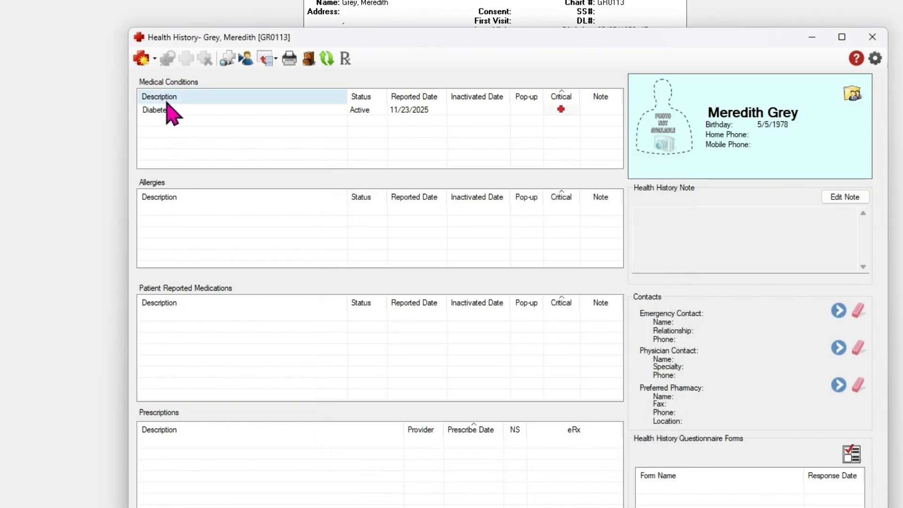
Step: Open Add Multiple and add Metformin to the items to add
click(141, 59)
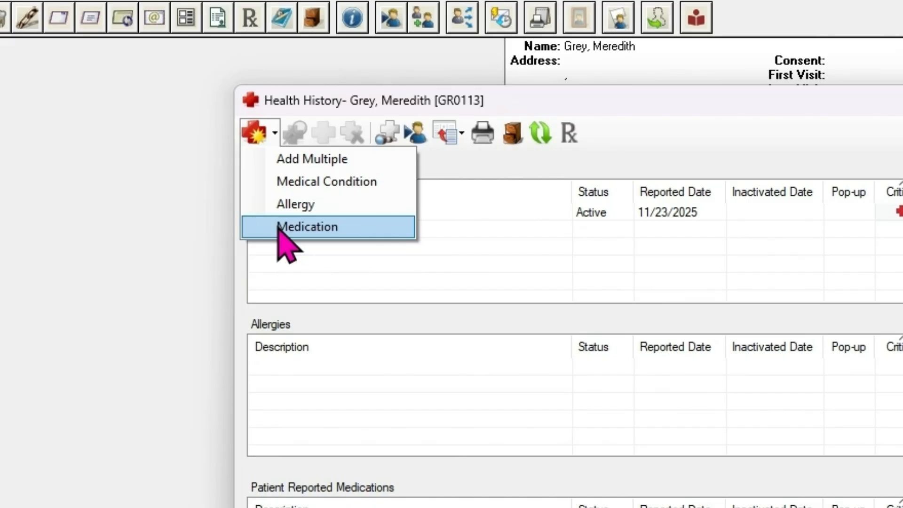
click(287, 160)
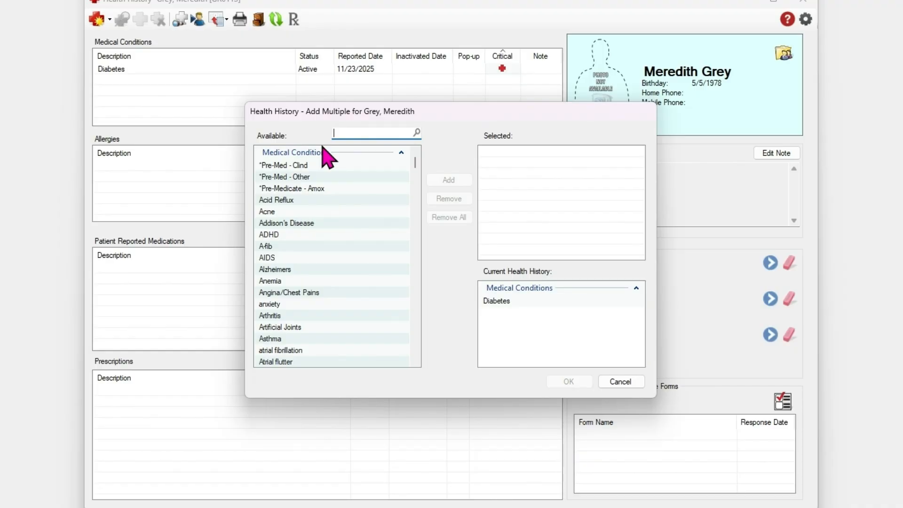
text(metof)
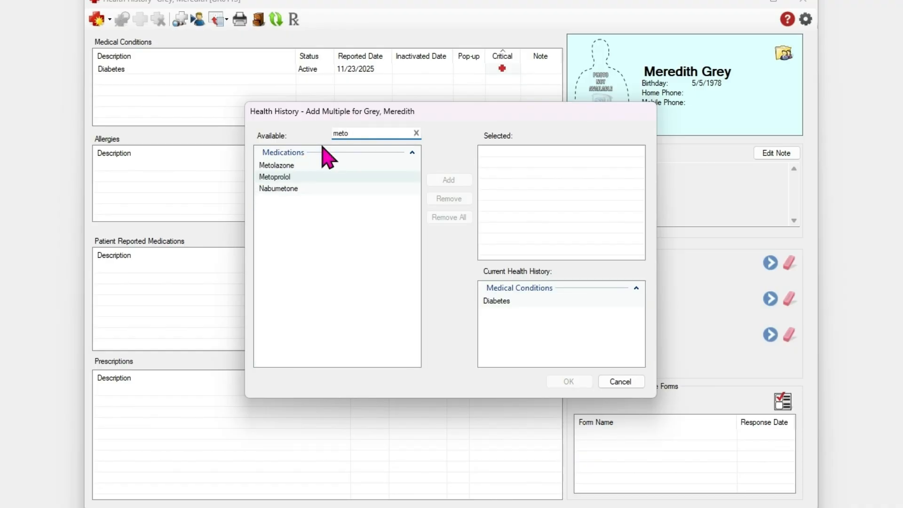
key(BackSpace)
key(BackSpace)
text(fo)
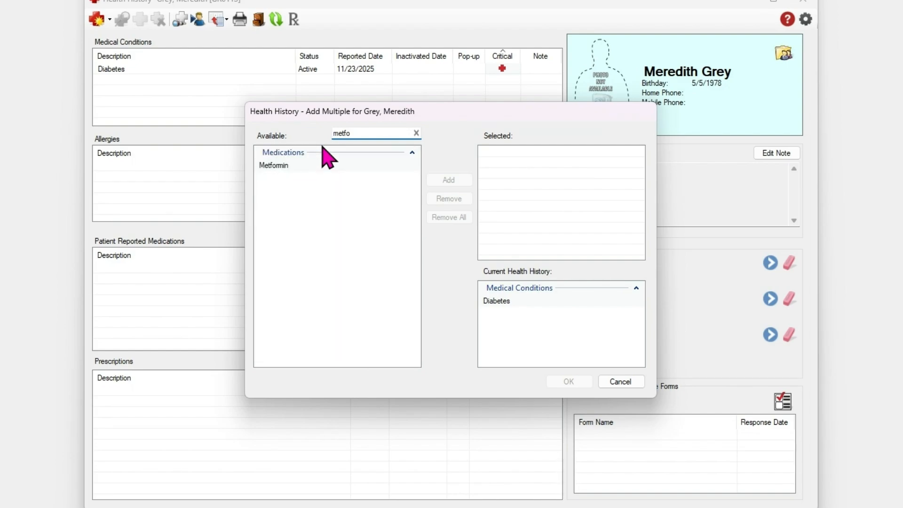
click(291, 167)
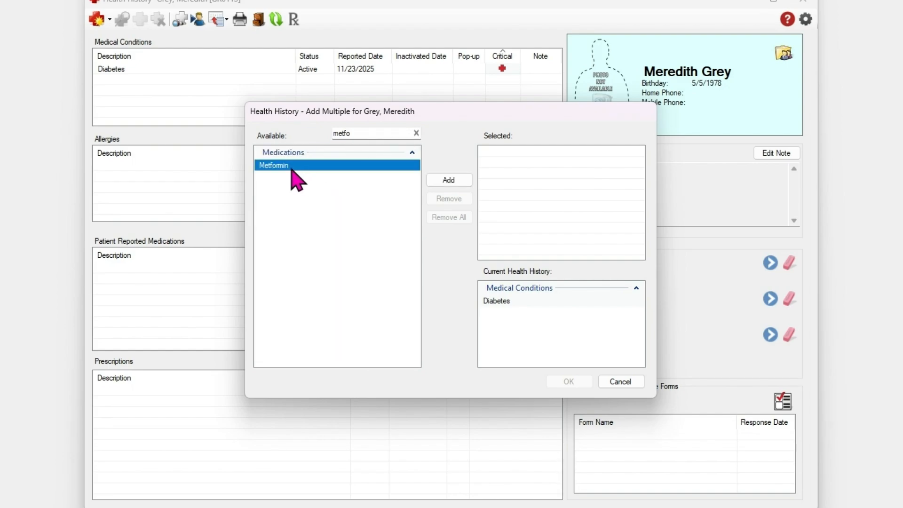
click(454, 181)
Step: Add the Penicillin allergy and High Blood Pressure, then save all chosen items
double_click(353, 133)
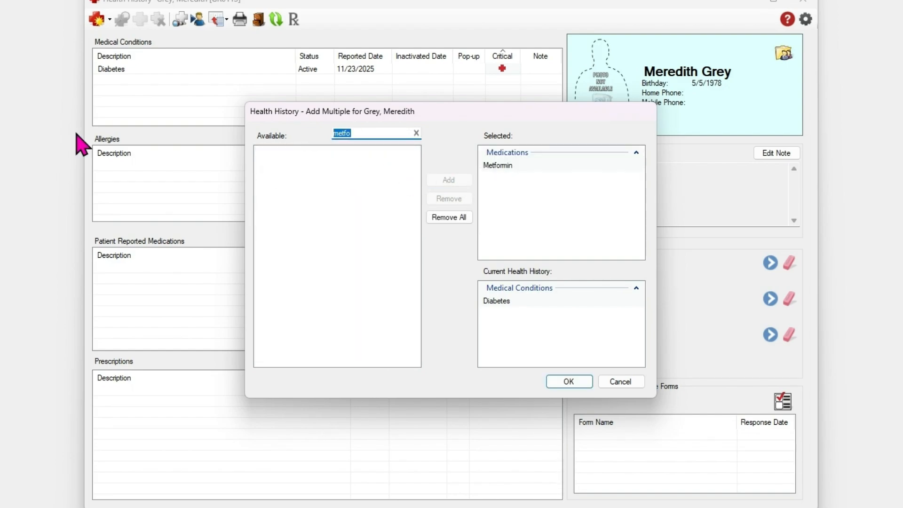
text(pen)
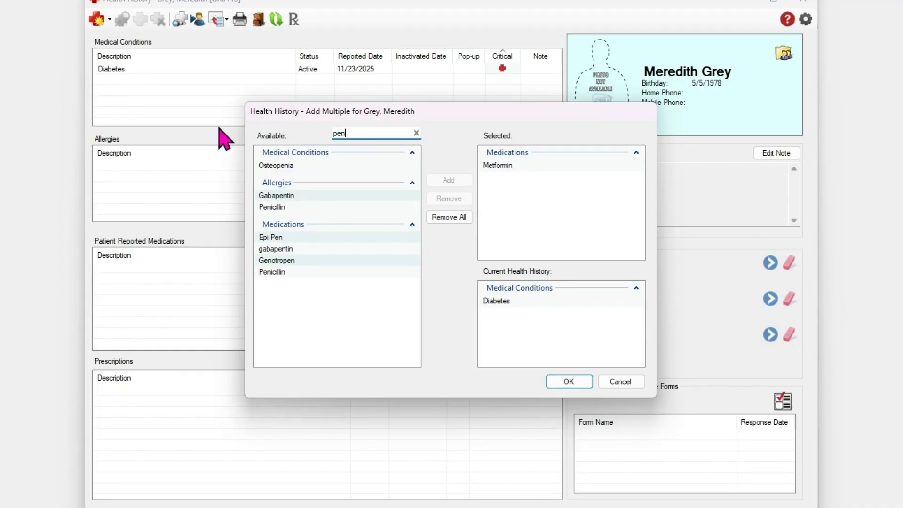
click(278, 207)
click(451, 180)
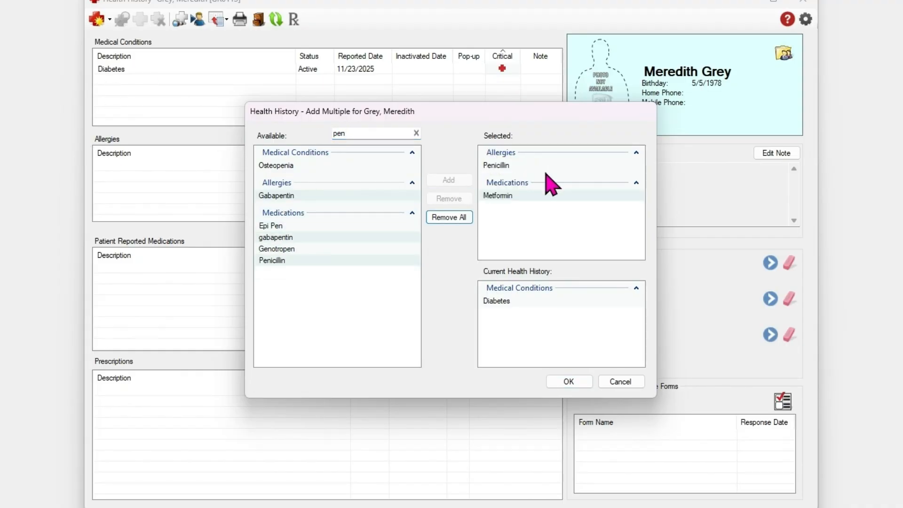
click(352, 135)
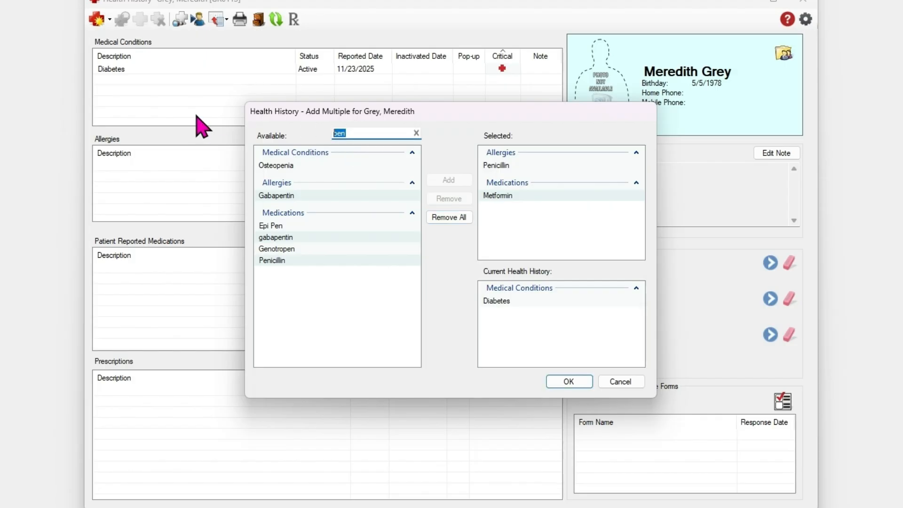
key(BackSpace)
text(high)
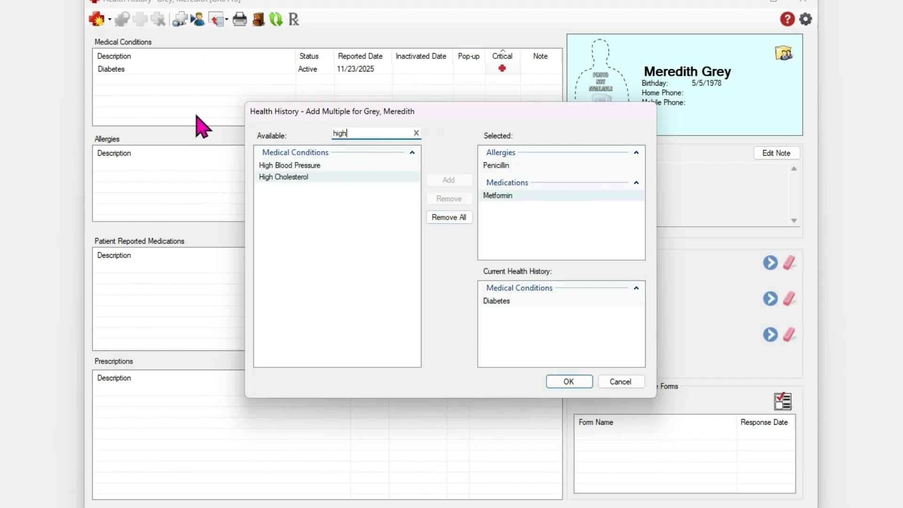
click(289, 165)
click(449, 180)
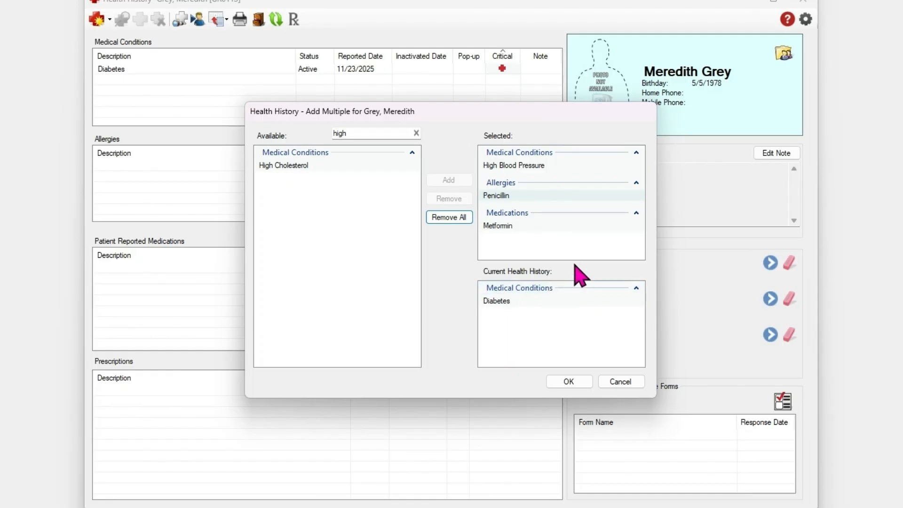
click(569, 382)
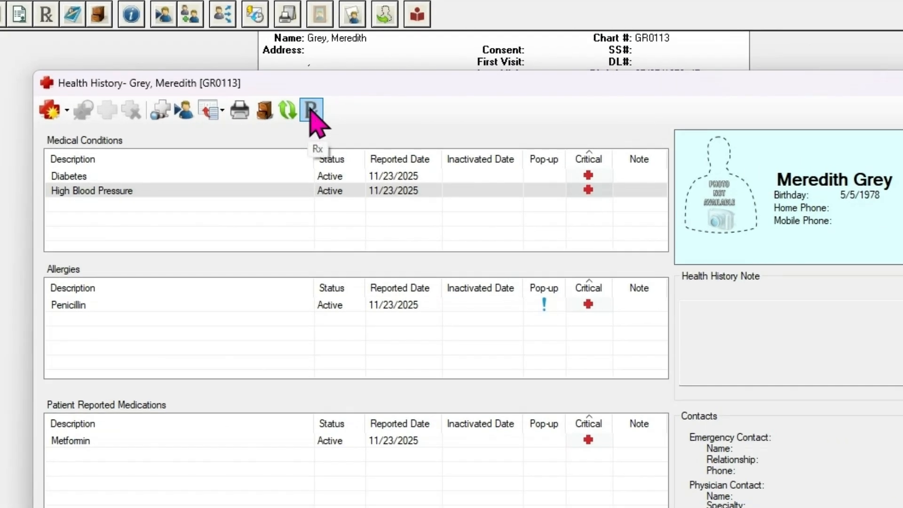
click(311, 111)
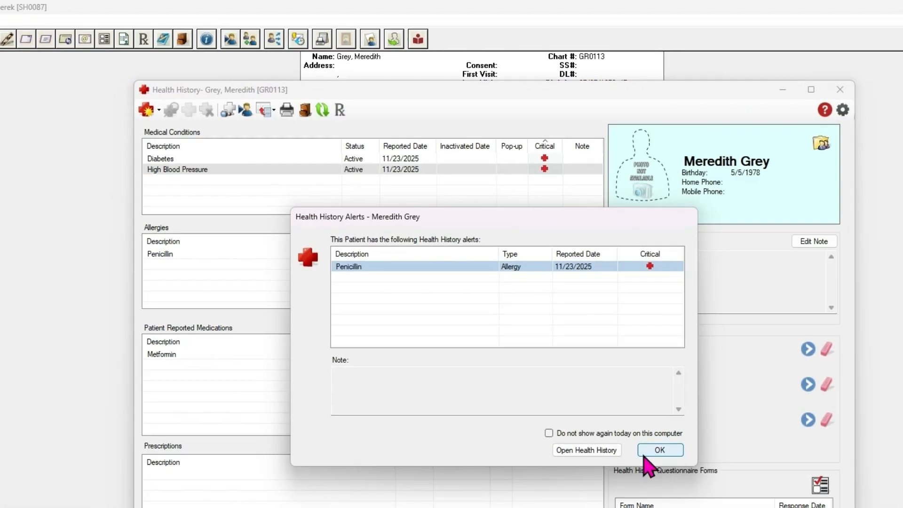
click(640, 507)
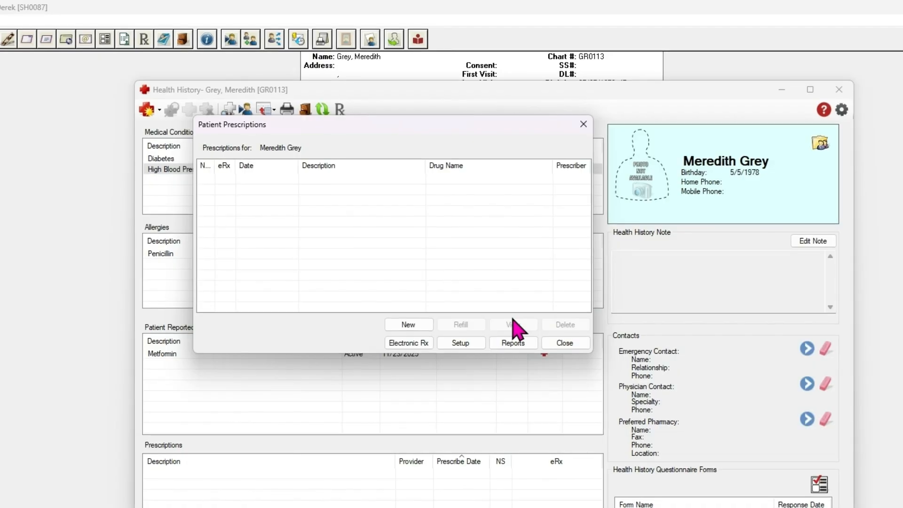
click(565, 343)
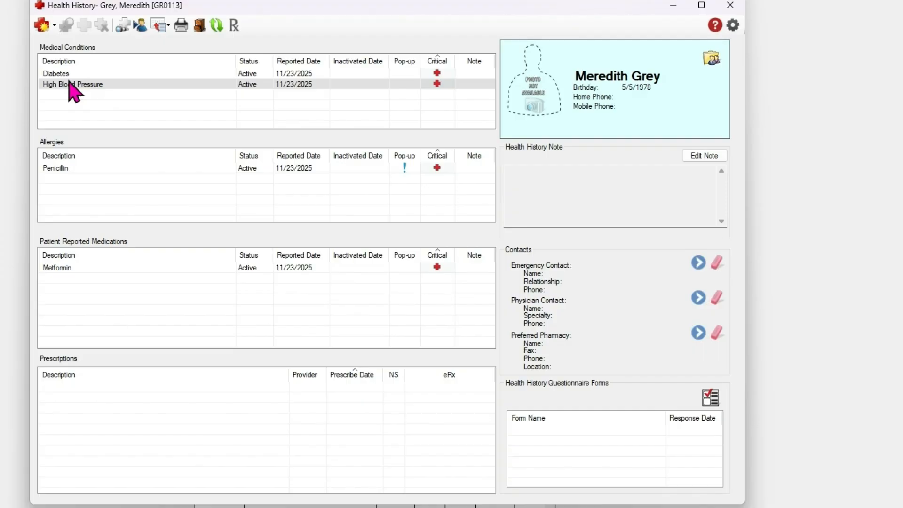
Step: Save a Nov 23, 2025 note that the patient is taking ozempic for weight management
click(702, 157)
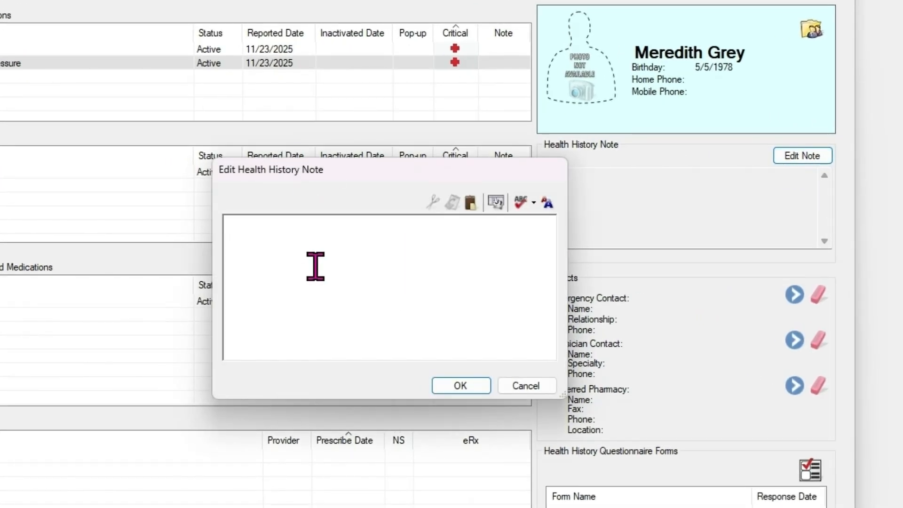
text(- Sun - Nov 23, 2025 - patient is taking ozempic for weight management.)
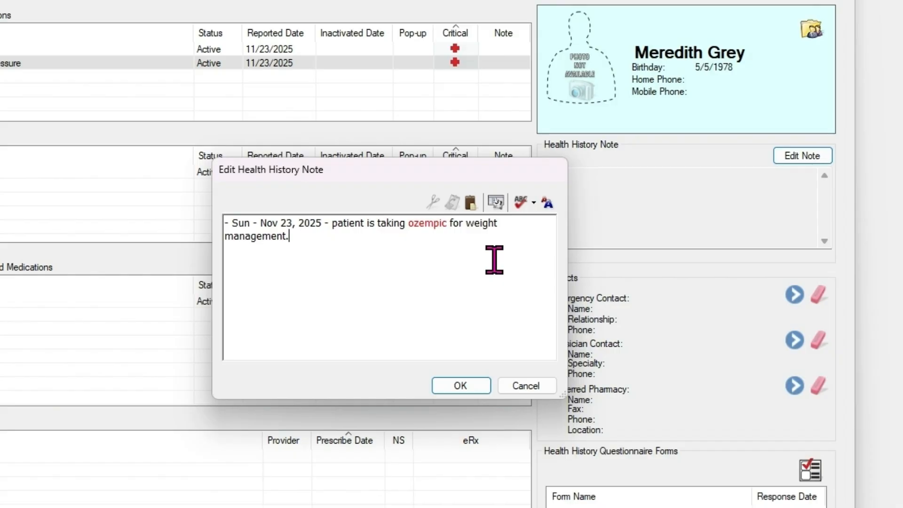
click(460, 385)
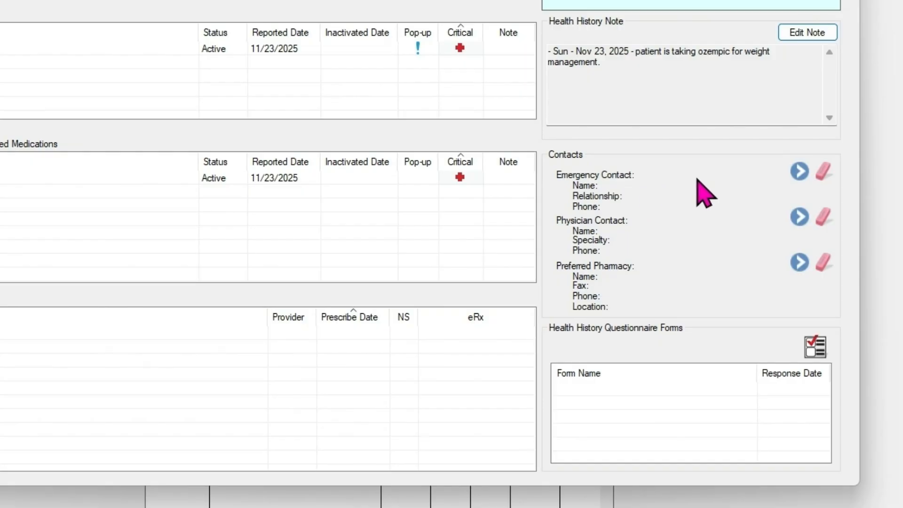
Step: Create a new emergency contact with the contact's name and phone number and assign it
click(798, 172)
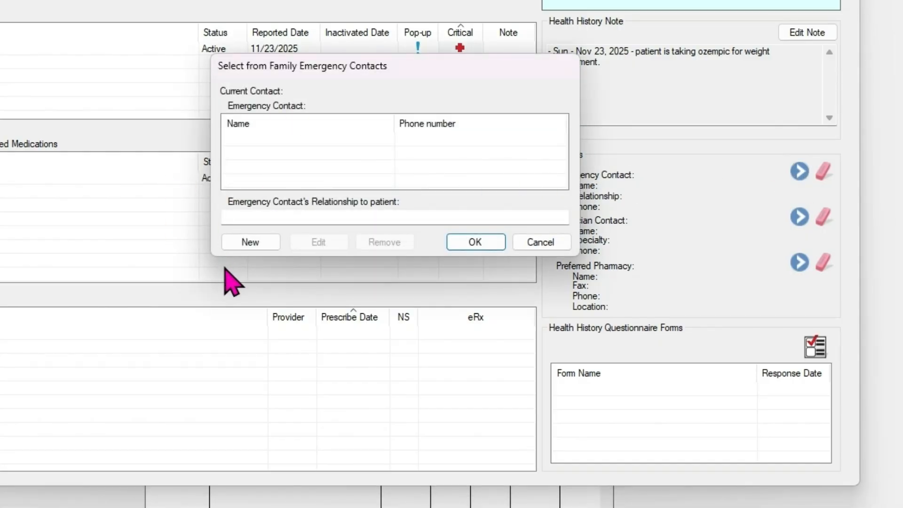
click(262, 244)
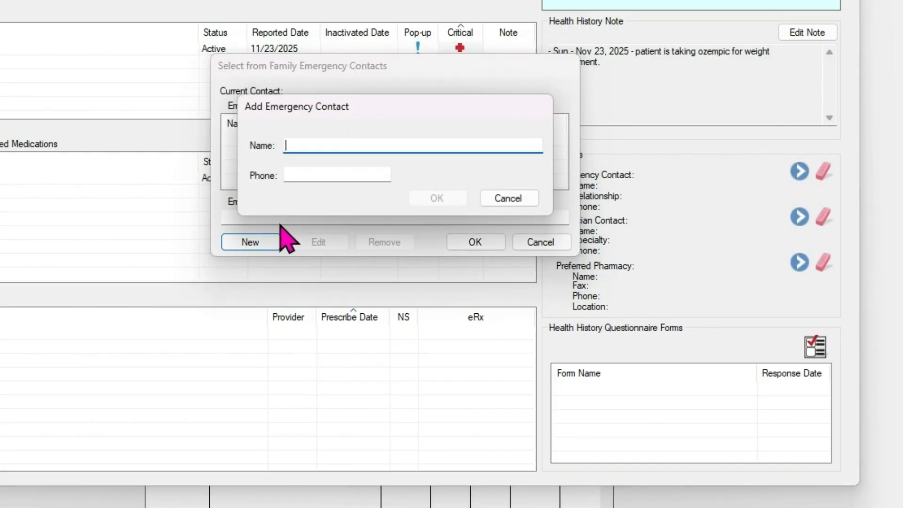
key(Tab)
click(432, 196)
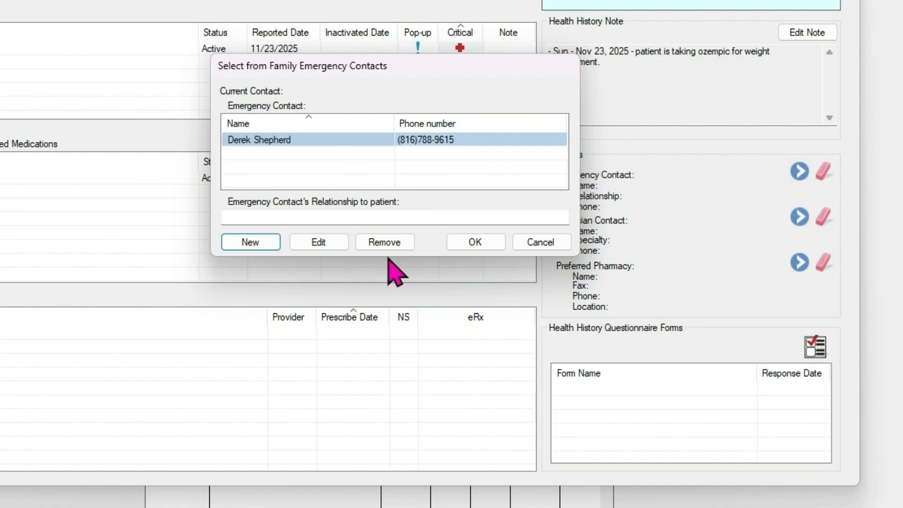
click(495, 246)
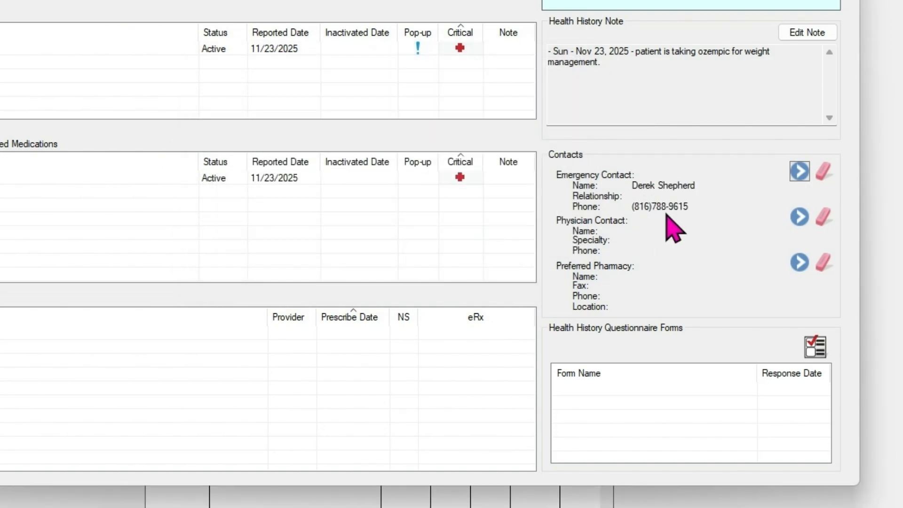
click(795, 217)
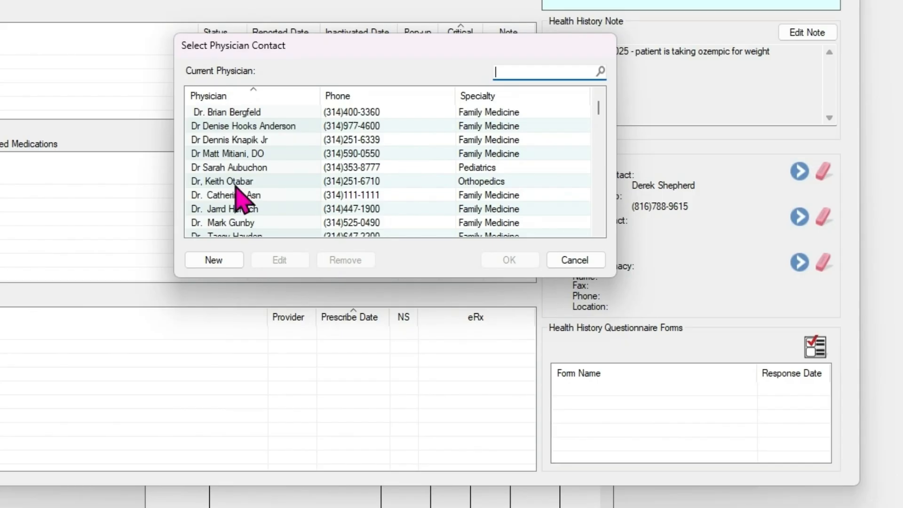
click(234, 263)
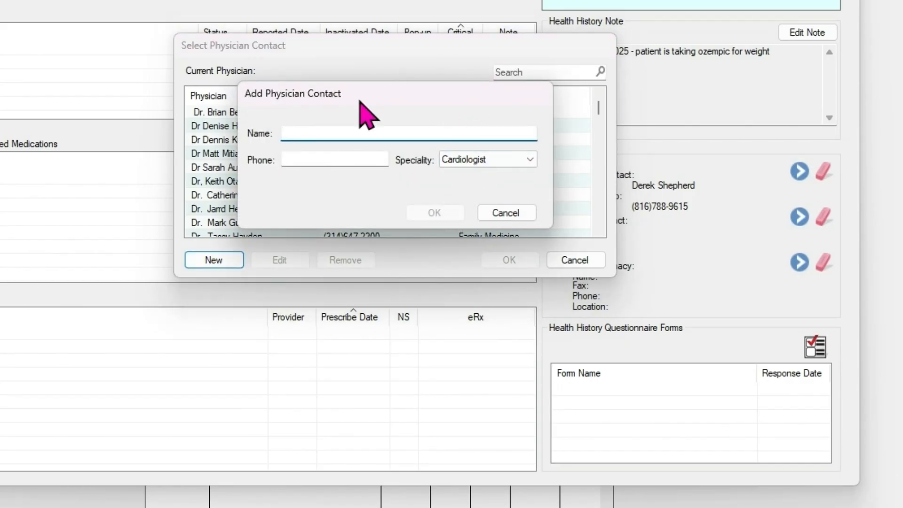
click(494, 210)
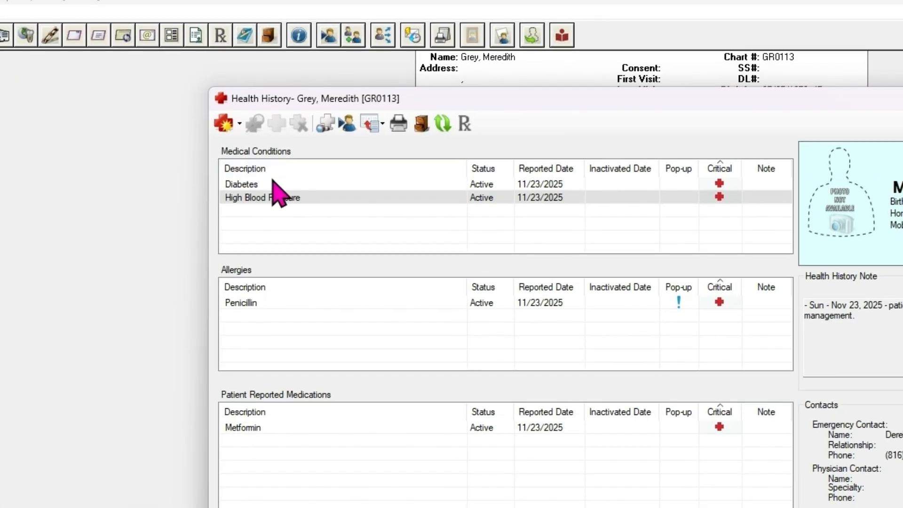
Step: View the Diabetes details without changes, then start inactivating the Metformin medication
click(269, 184)
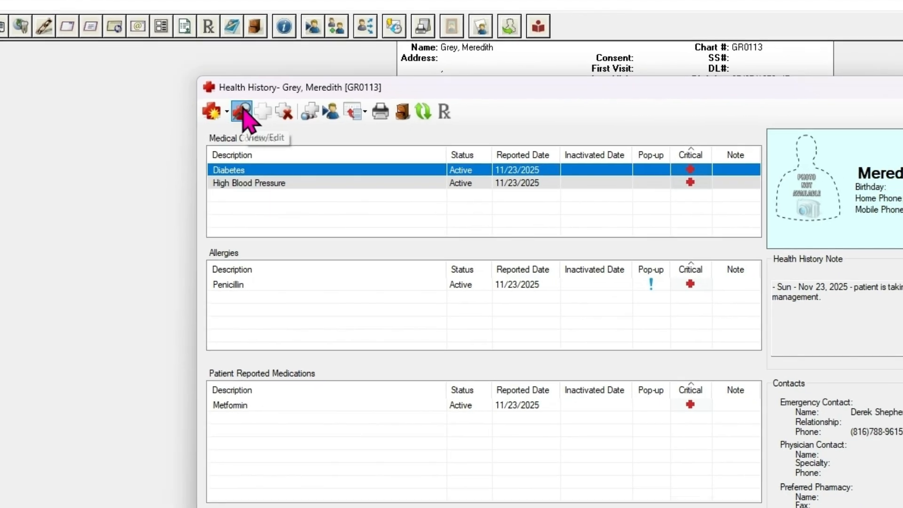
click(254, 123)
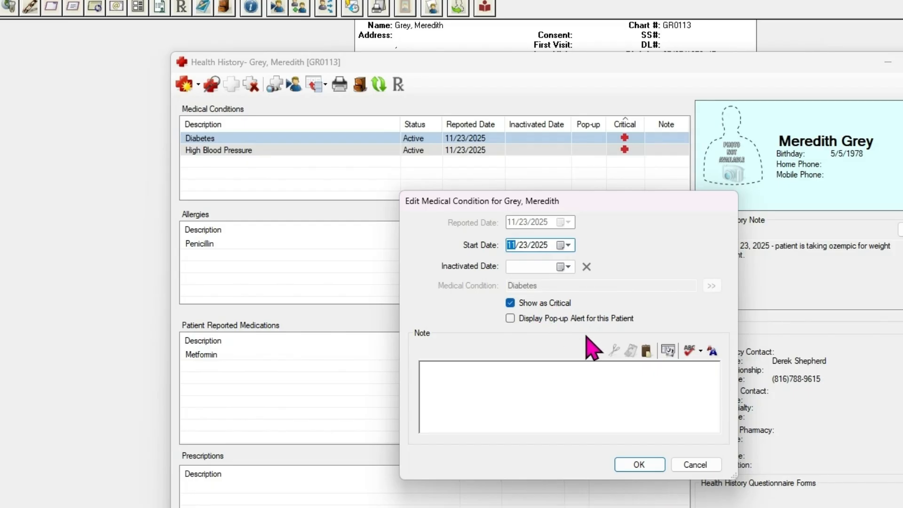
click(683, 465)
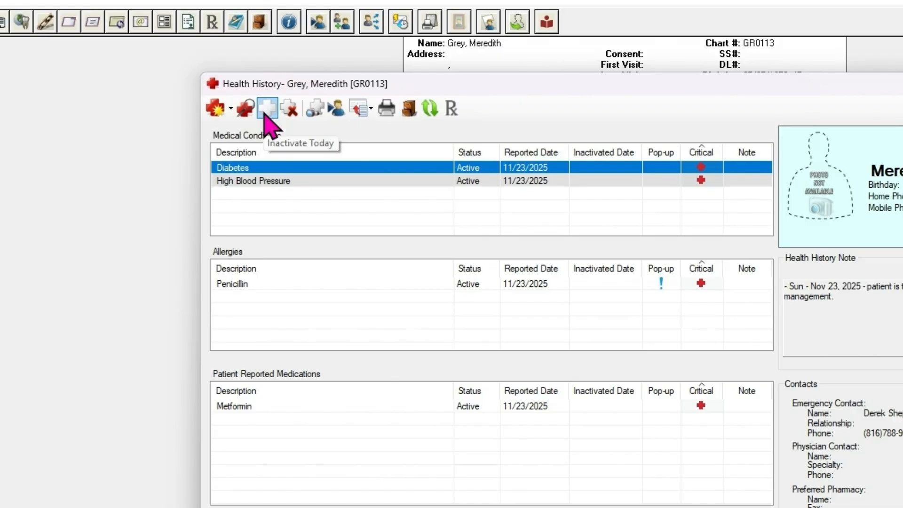
click(276, 407)
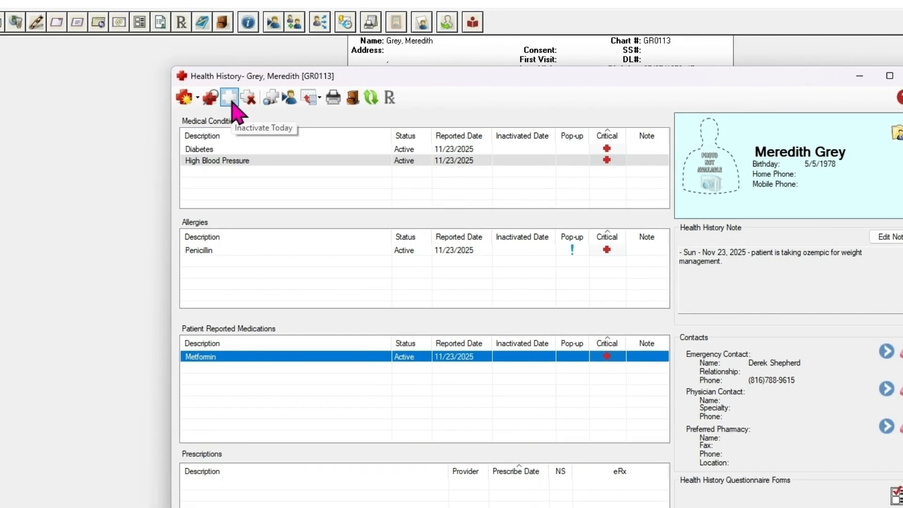
click(230, 99)
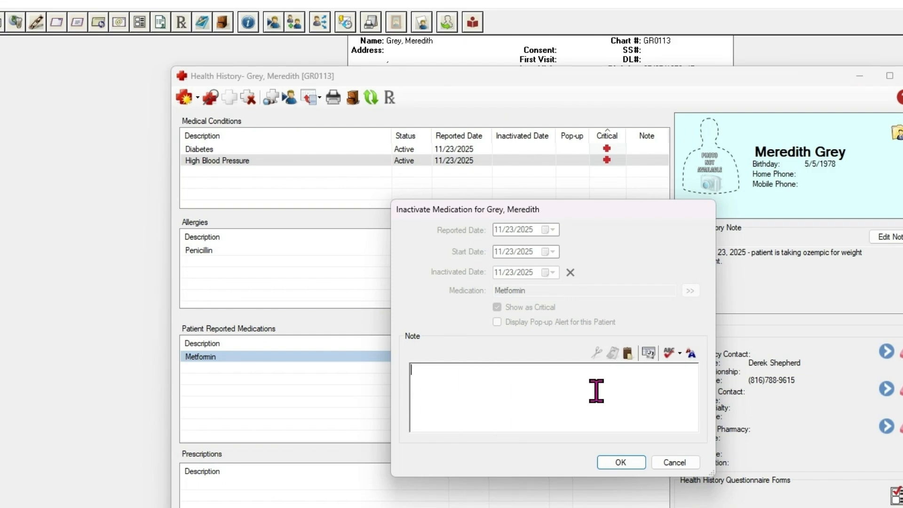
Step: Inactivate Metformin as of 11/23/2025 with Inactivate Today and confirm
click(663, 463)
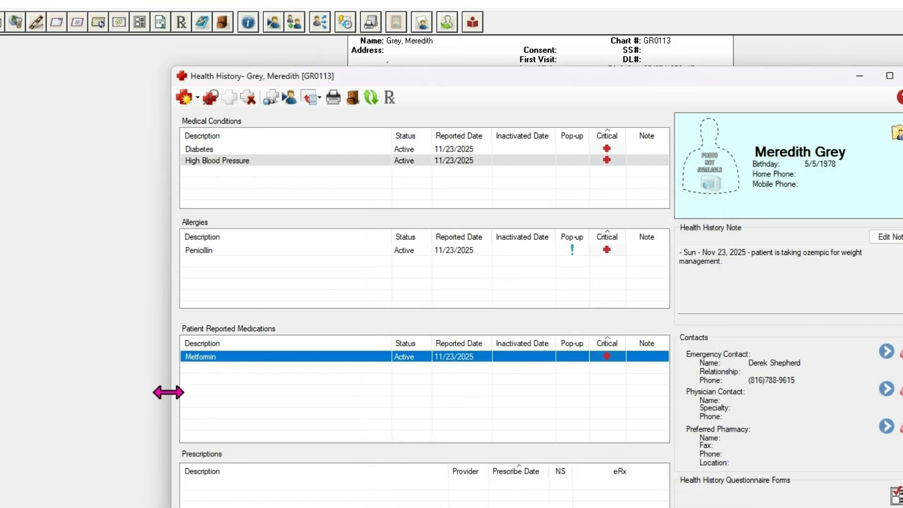
right_click(225, 357)
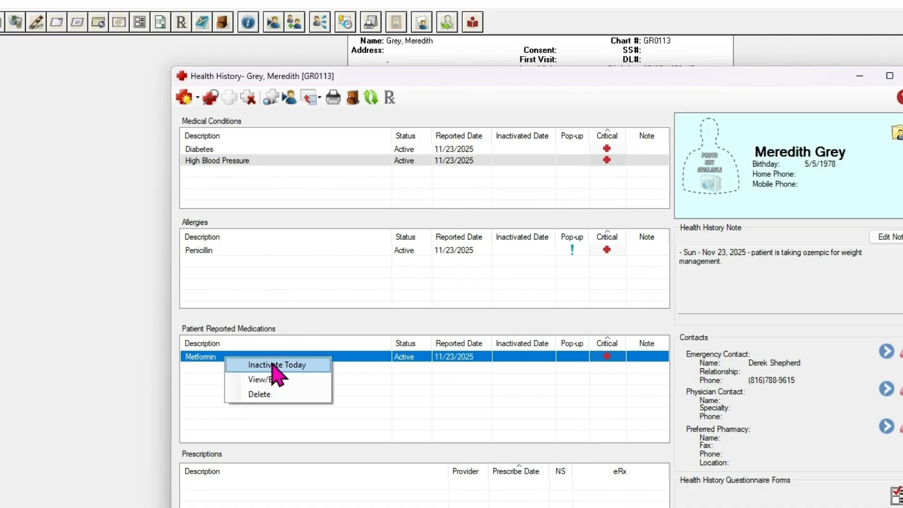
click(247, 98)
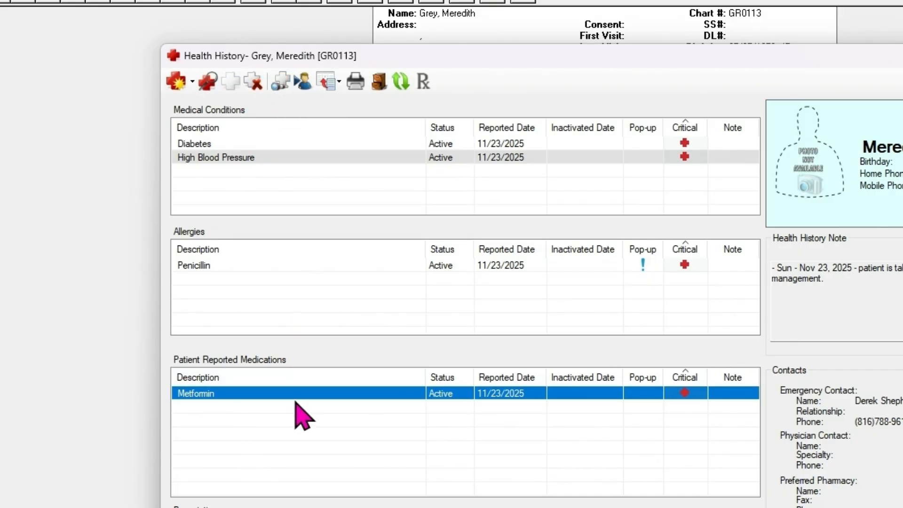
click(253, 81)
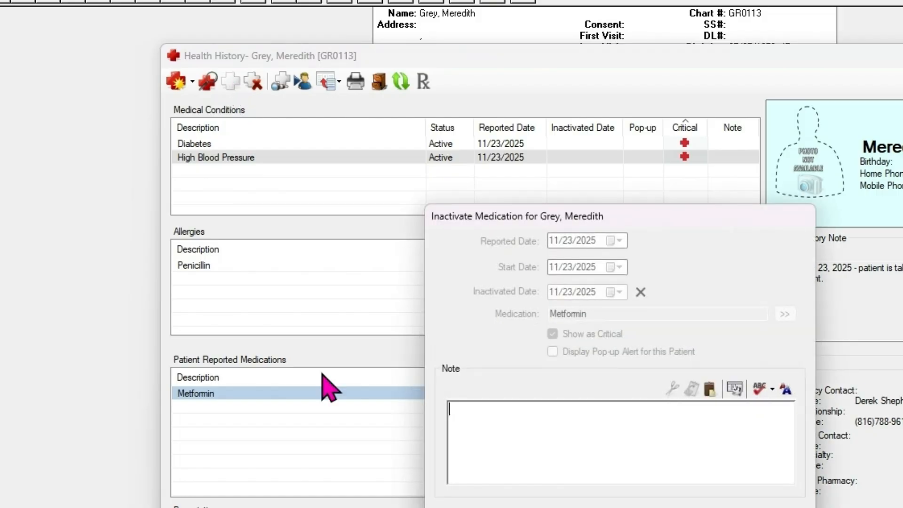
click(651, 428)
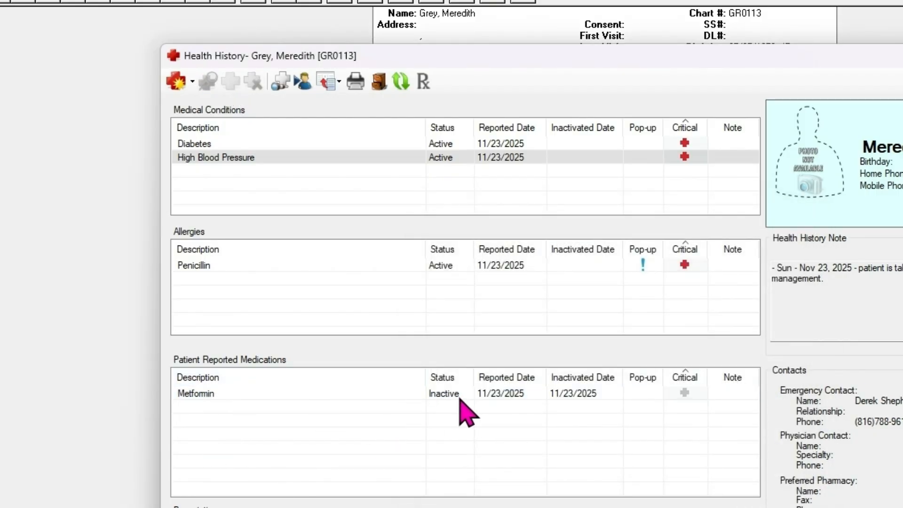
click(506, 395)
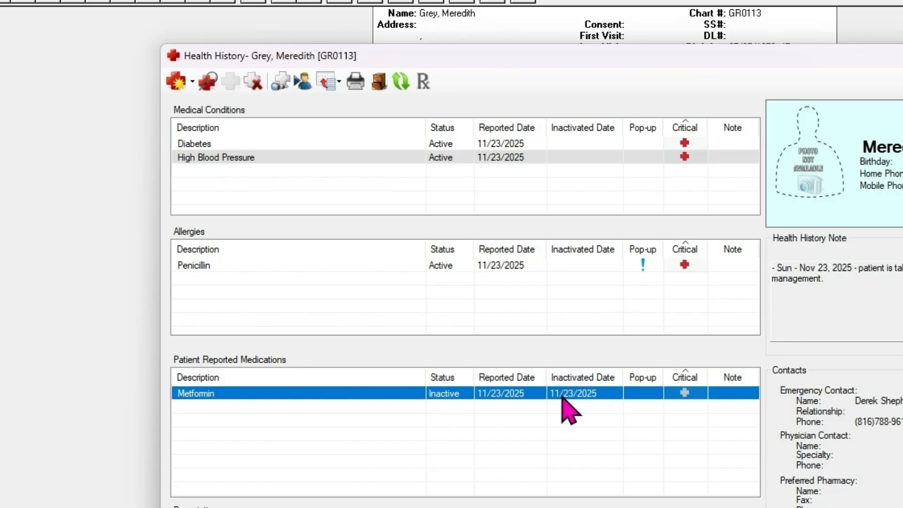
Step: Toggle Show Inactive off so the inactive Metformin entry is hidden
click(281, 82)
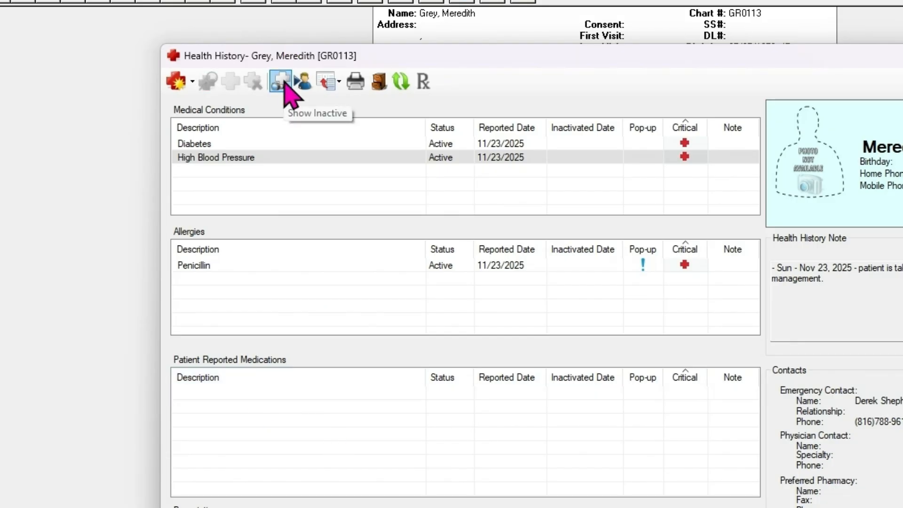
click(284, 86)
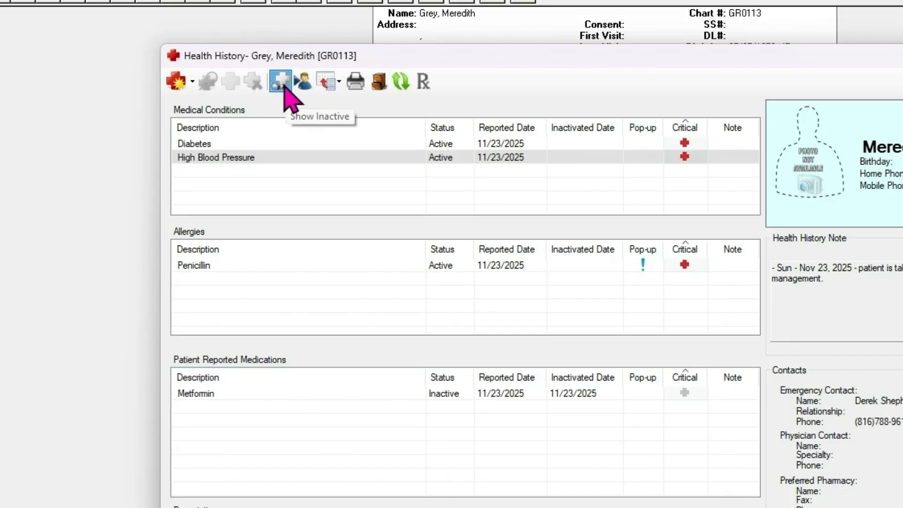
click(284, 85)
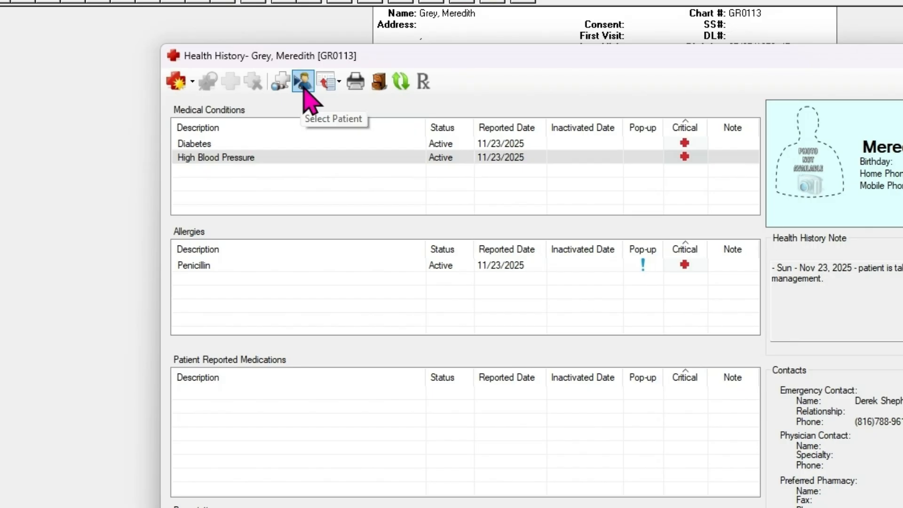
Step: Copy the active health history (Diabetes, High Blood Pressure, Penicillin) into a clinical note
click(331, 84)
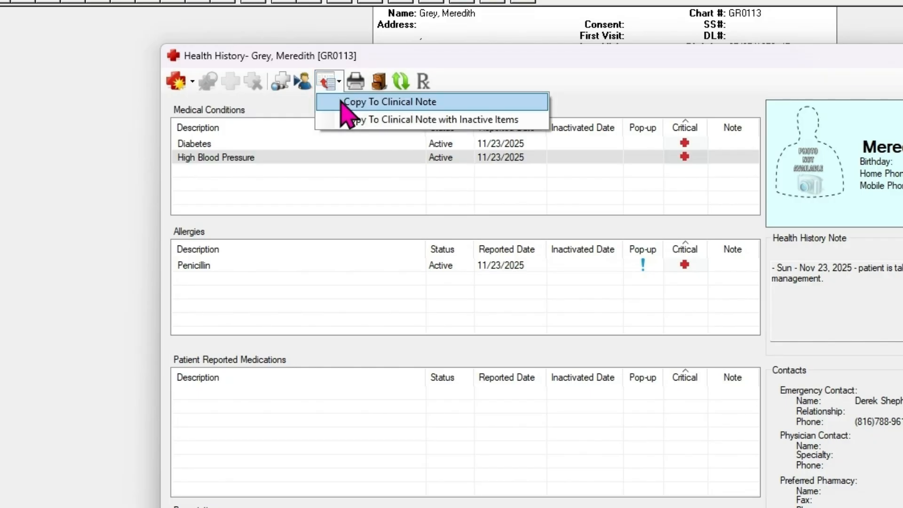
click(348, 102)
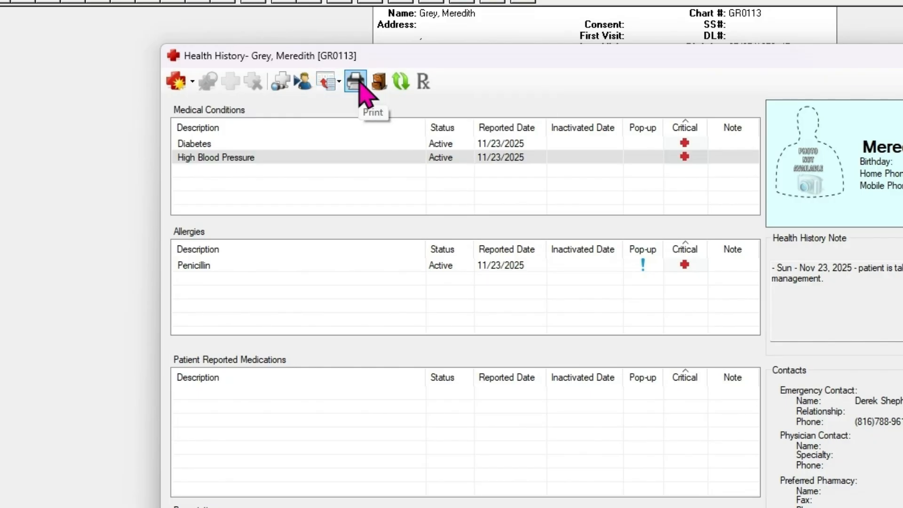